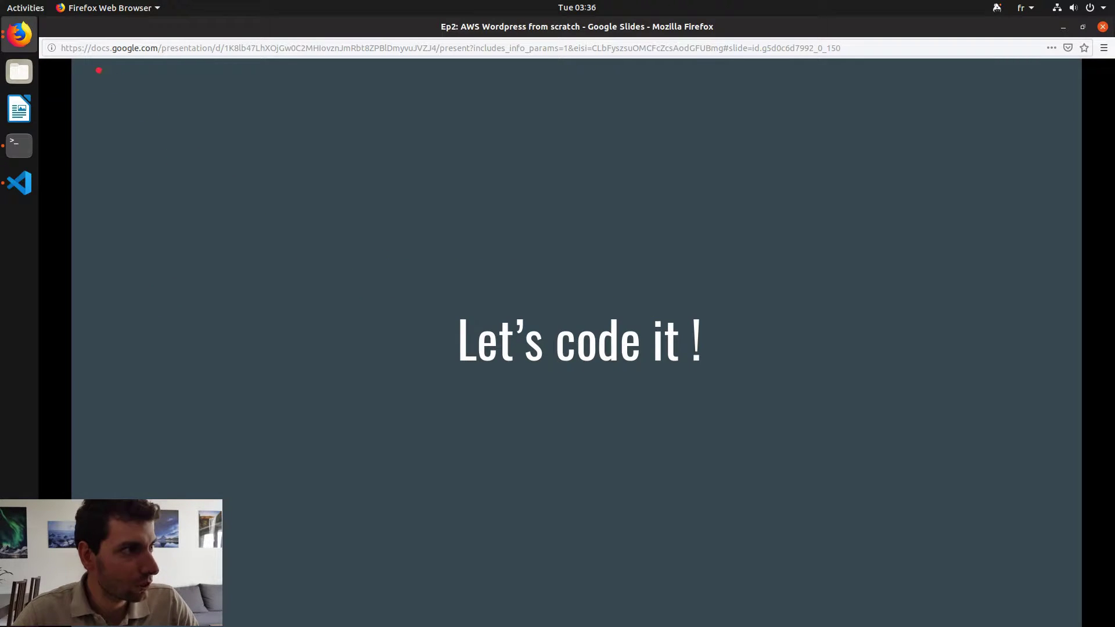
Switch to the AWS Management Console and open the RDS database list to check the wordpress-db instance's size.
click(19, 35)
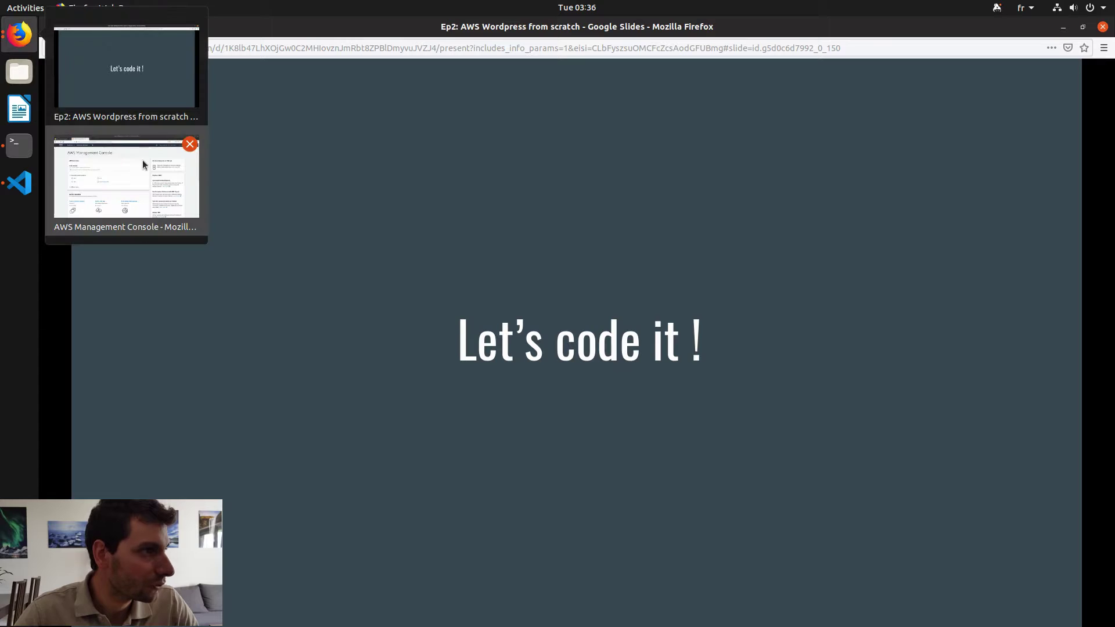
click(149, 155)
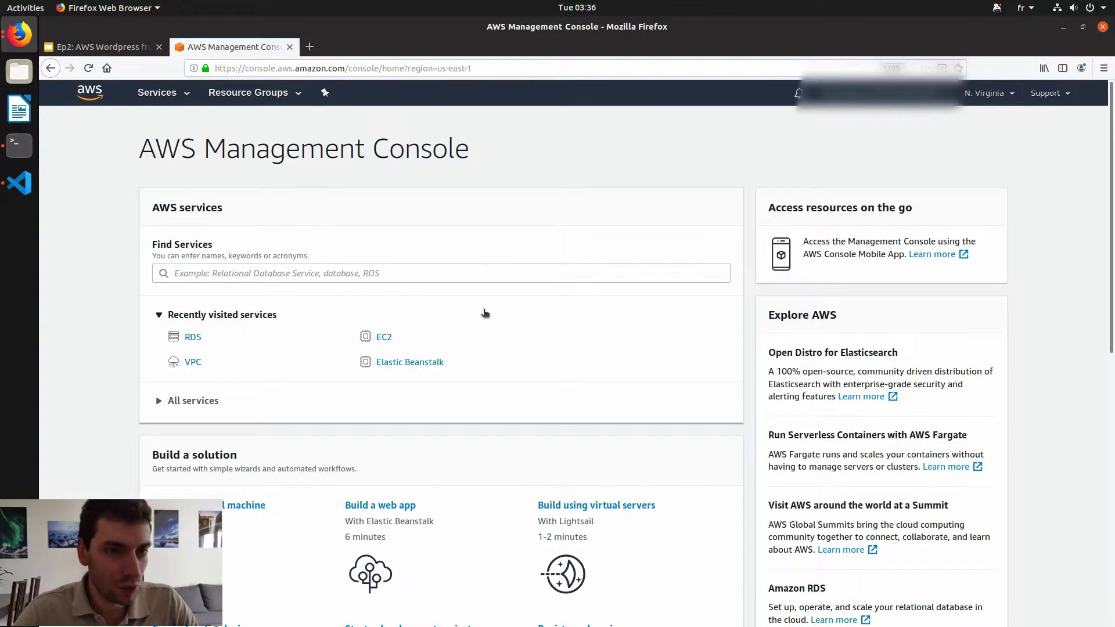
click(192, 337)
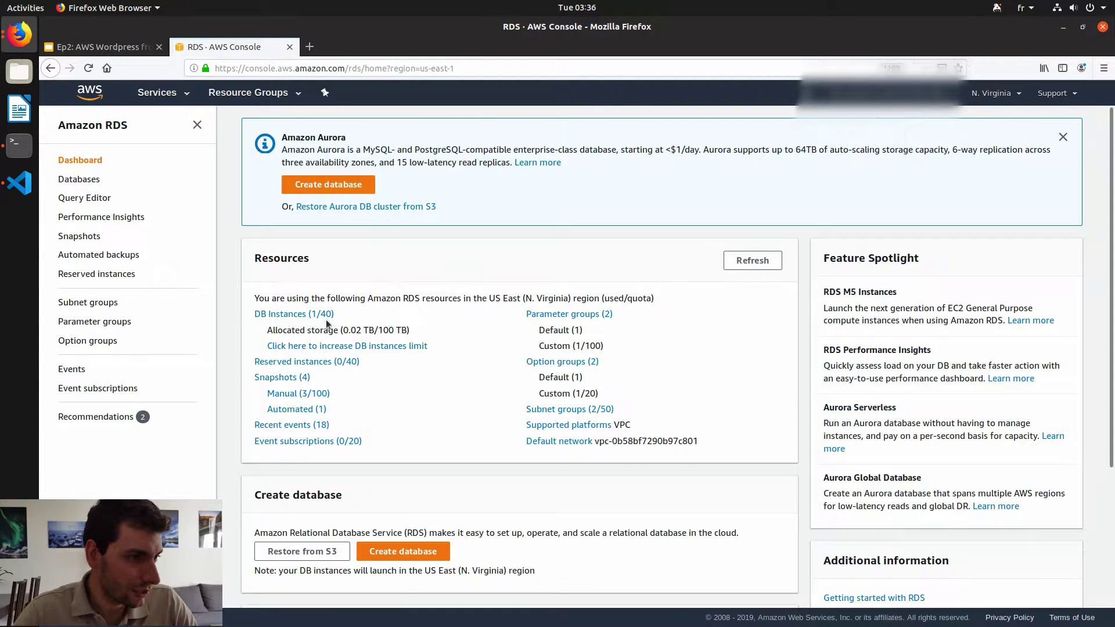
click(325, 316)
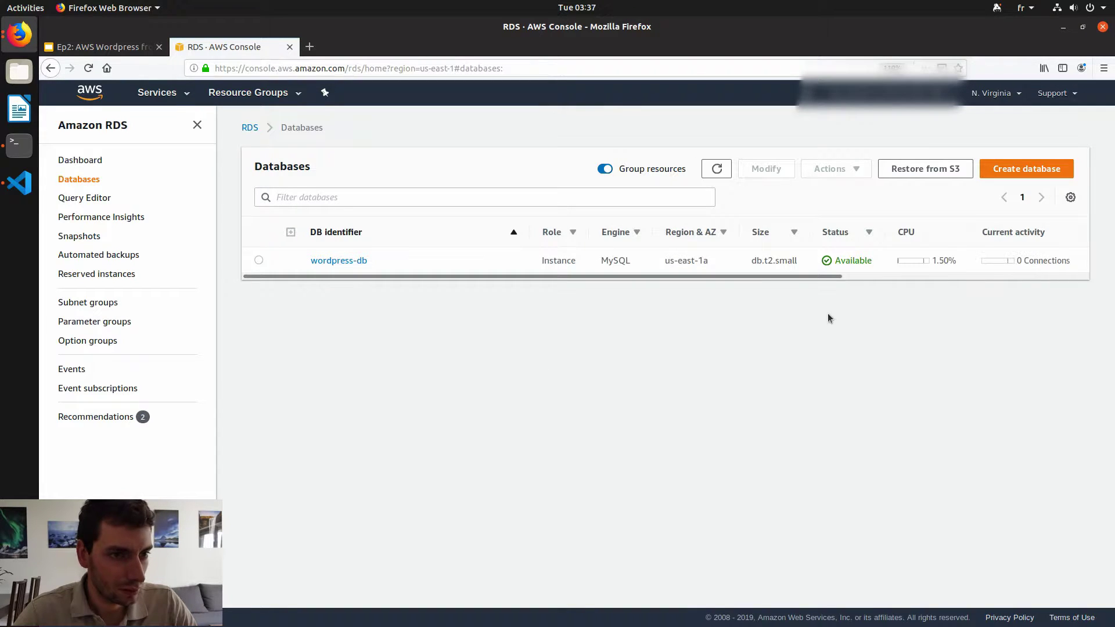
drag(796, 277, 626, 277)
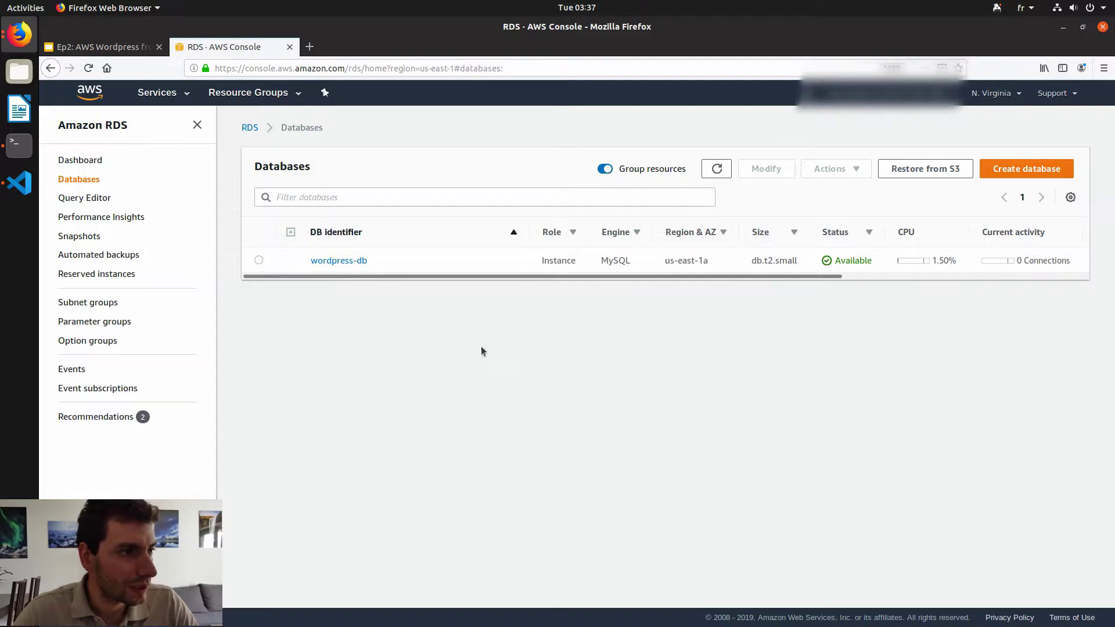
drag(749, 262, 795, 261)
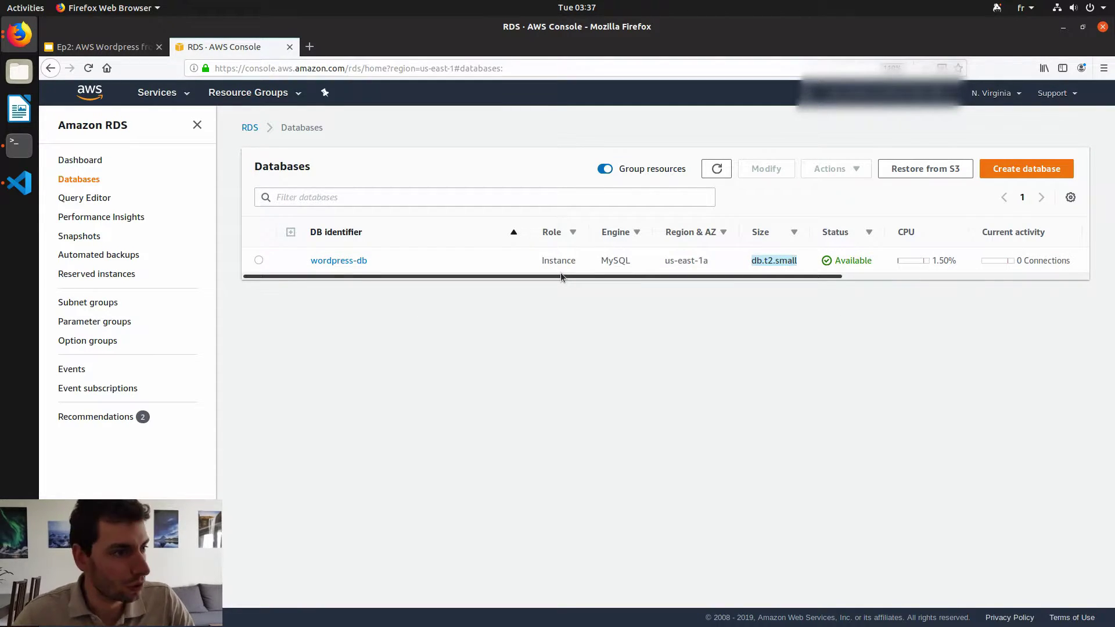
Open the running EC2 instances and inspect the wordpress instance's IPv4 public IP in its description.
click(157, 96)
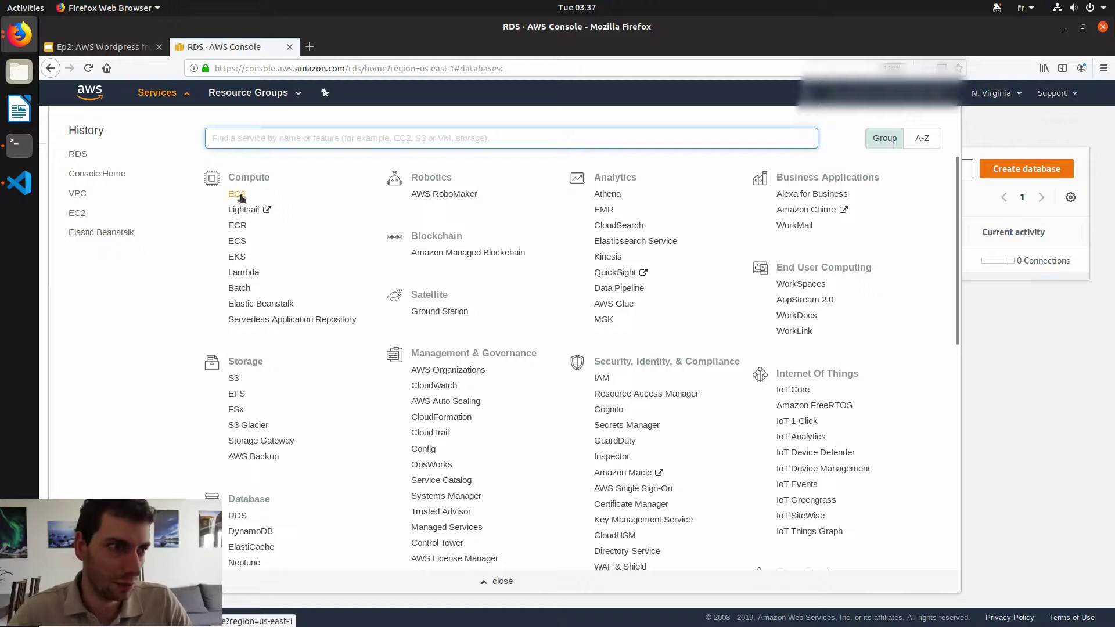
click(240, 196)
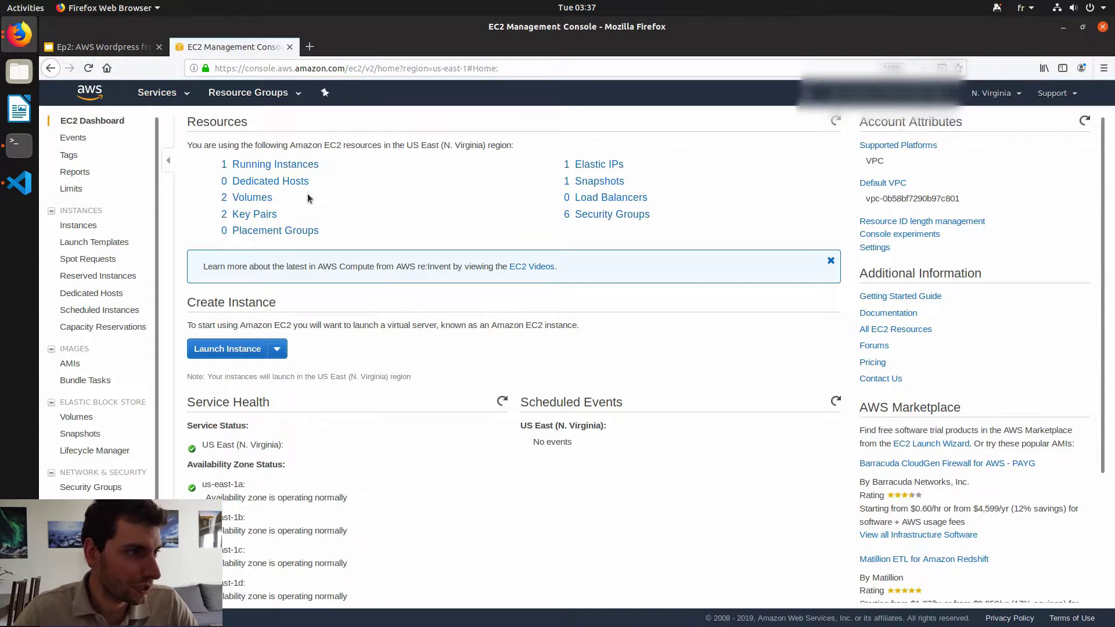
click(293, 165)
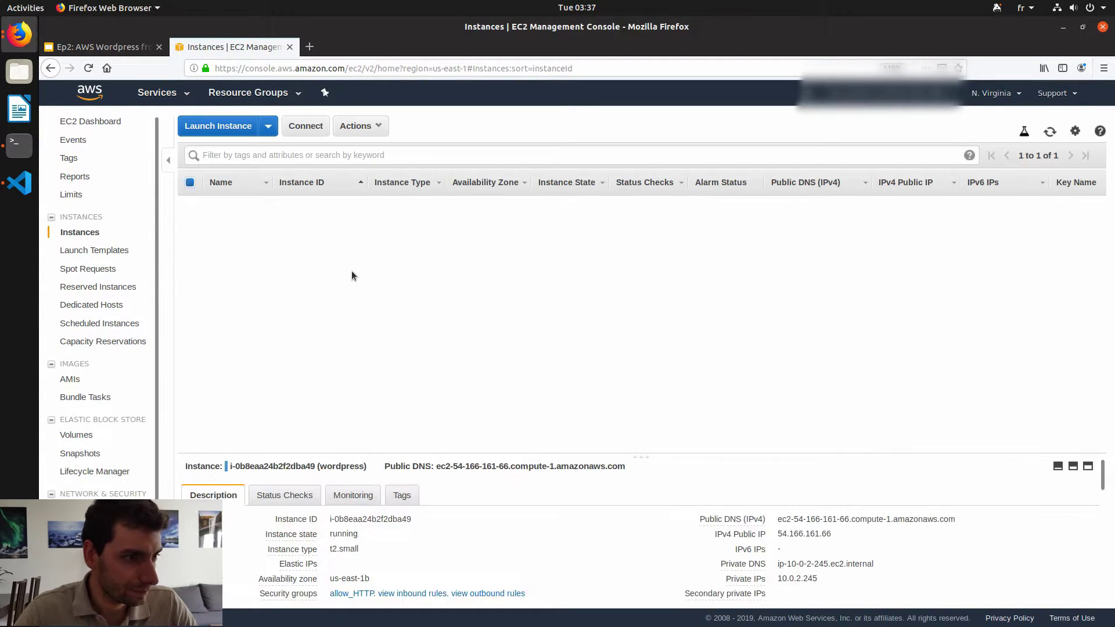
scroll(824, 507, down, 2)
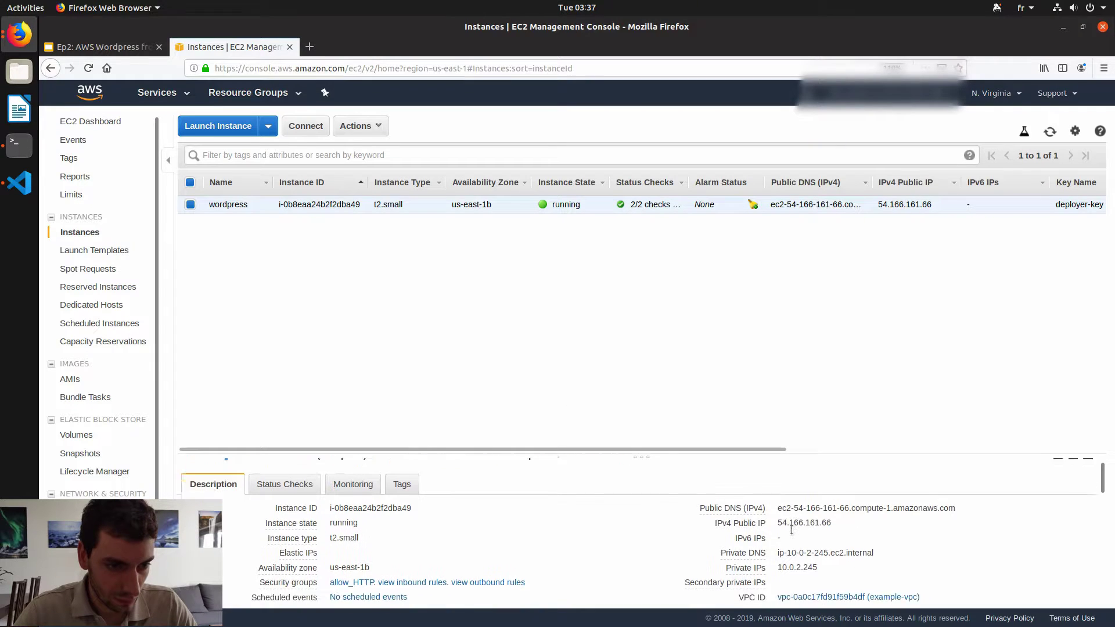
scroll(823, 508, up, 2)
click(842, 535)
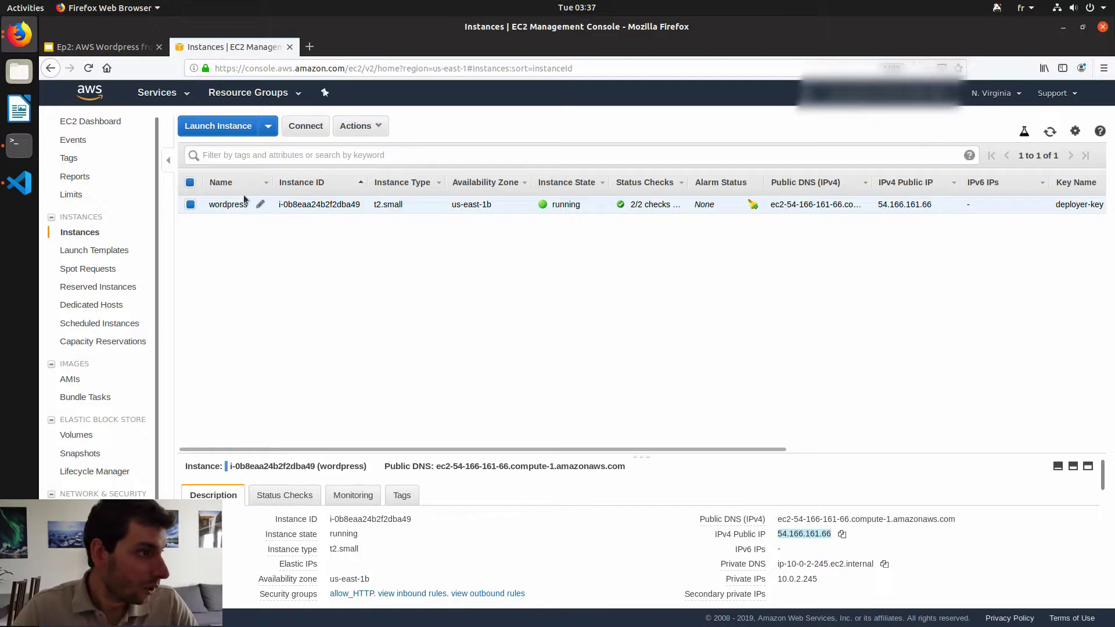
Open the list of VPCs and show example-vpc's description in an enlarged details pane.
click(158, 93)
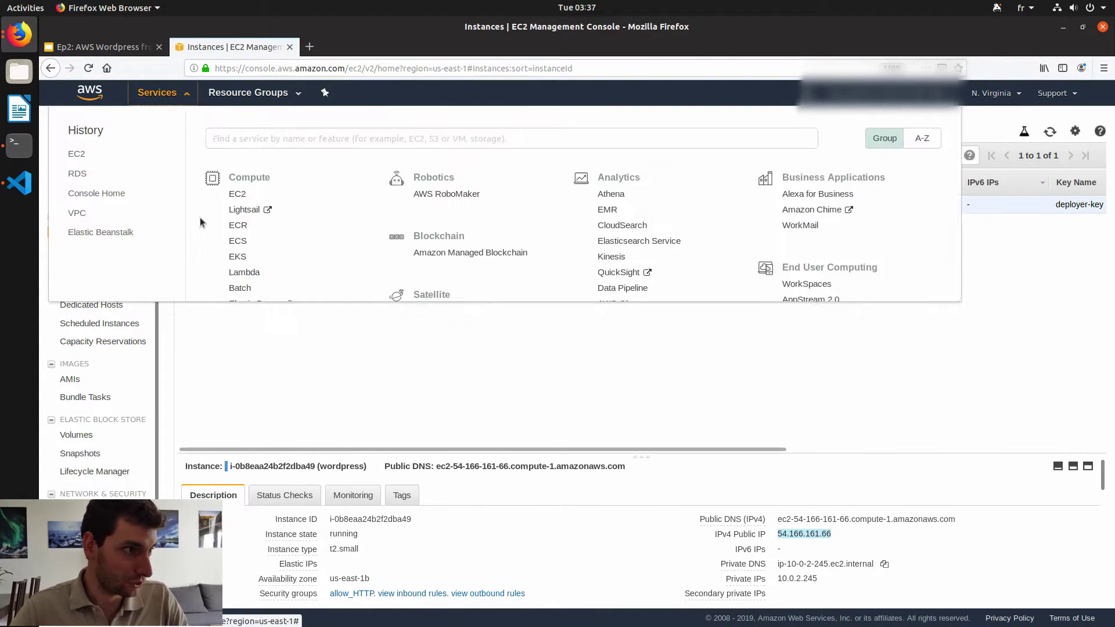
click(77, 213)
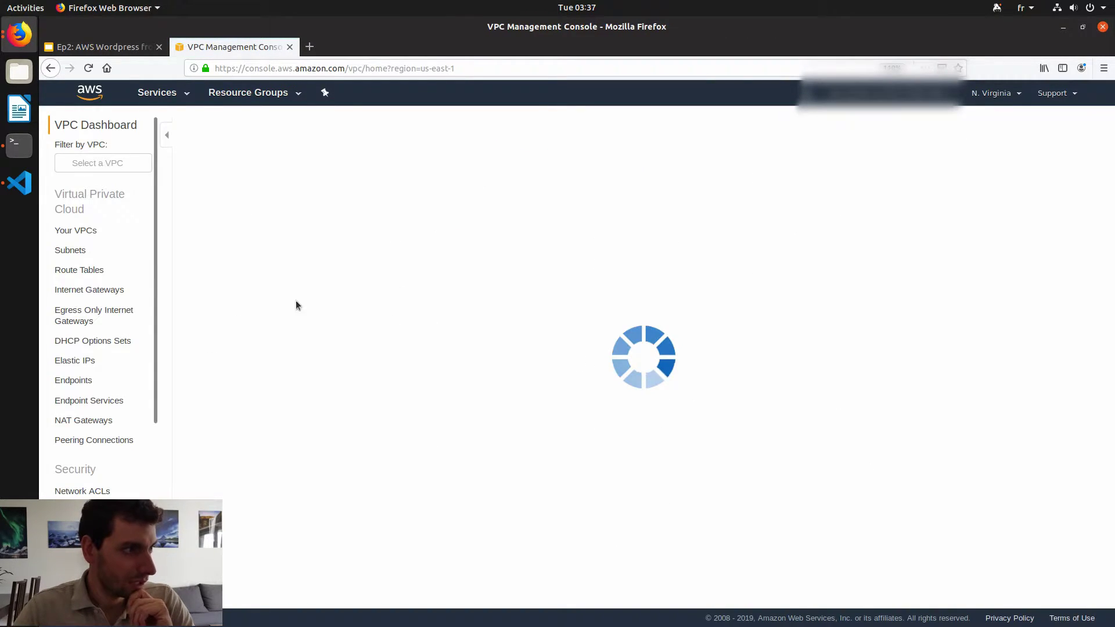
click(90, 230)
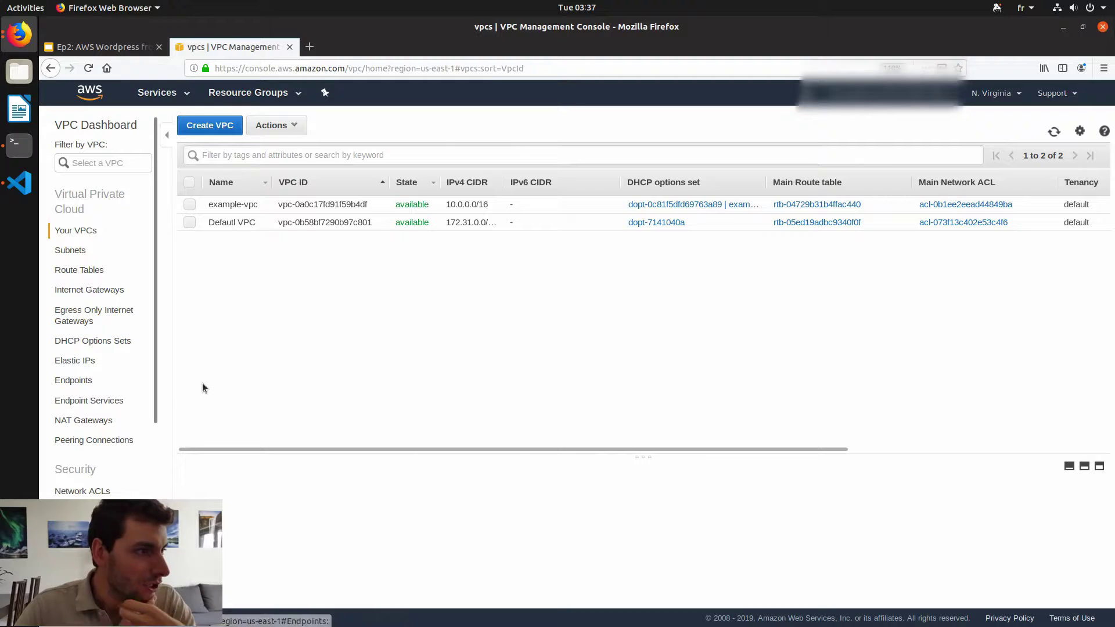
click(256, 205)
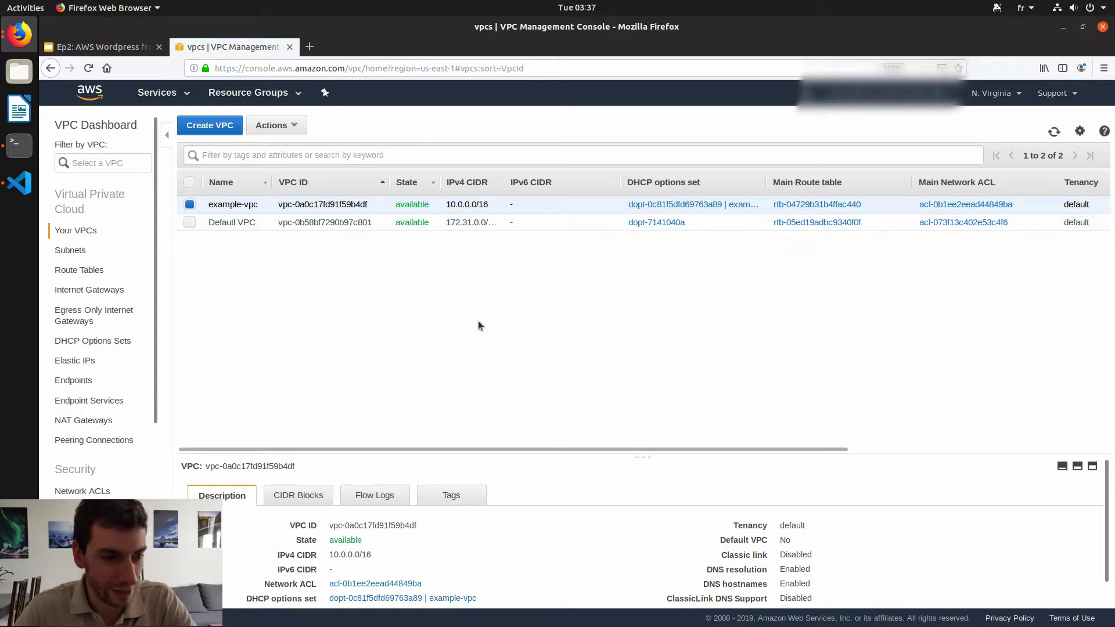
drag(630, 453, 625, 323)
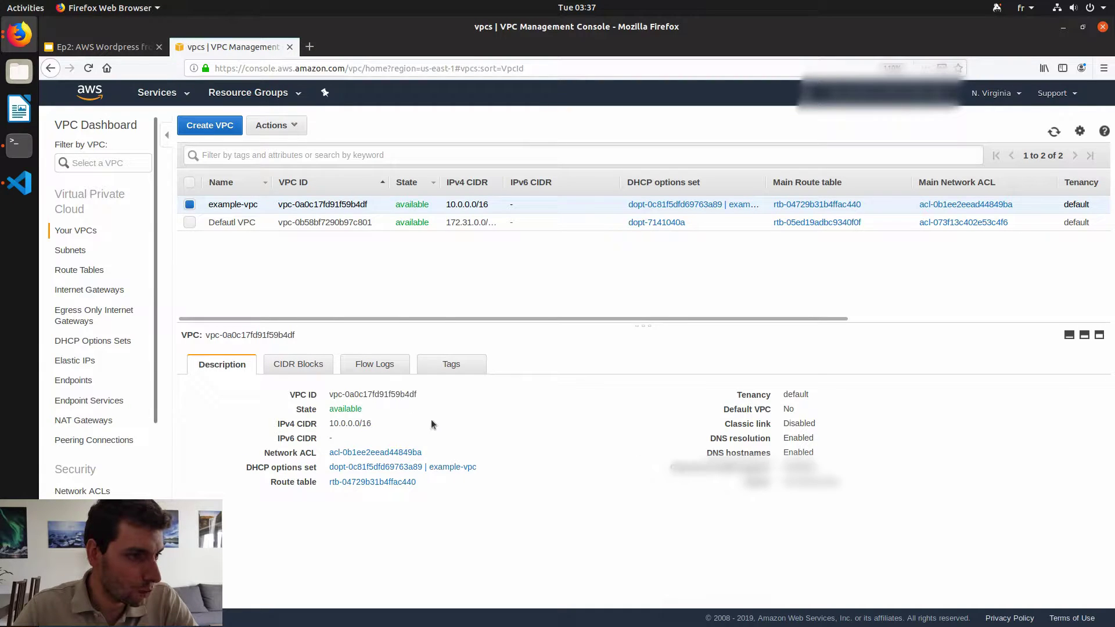
List only the subnets of example-vpc and widen the Name column to show the full subnet names.
click(92, 253)
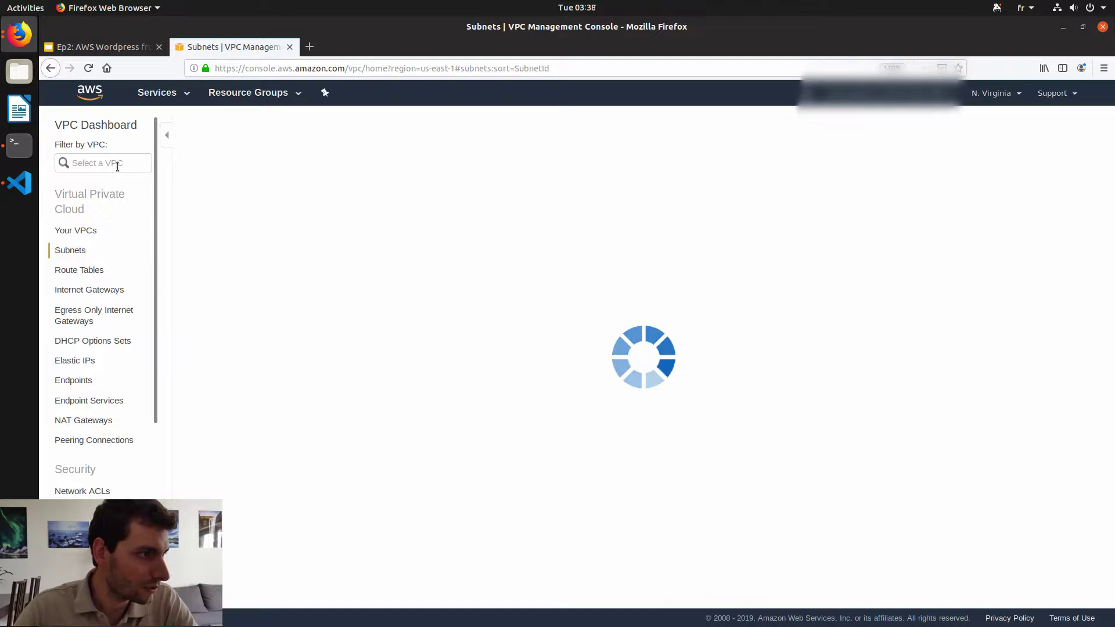
click(115, 163)
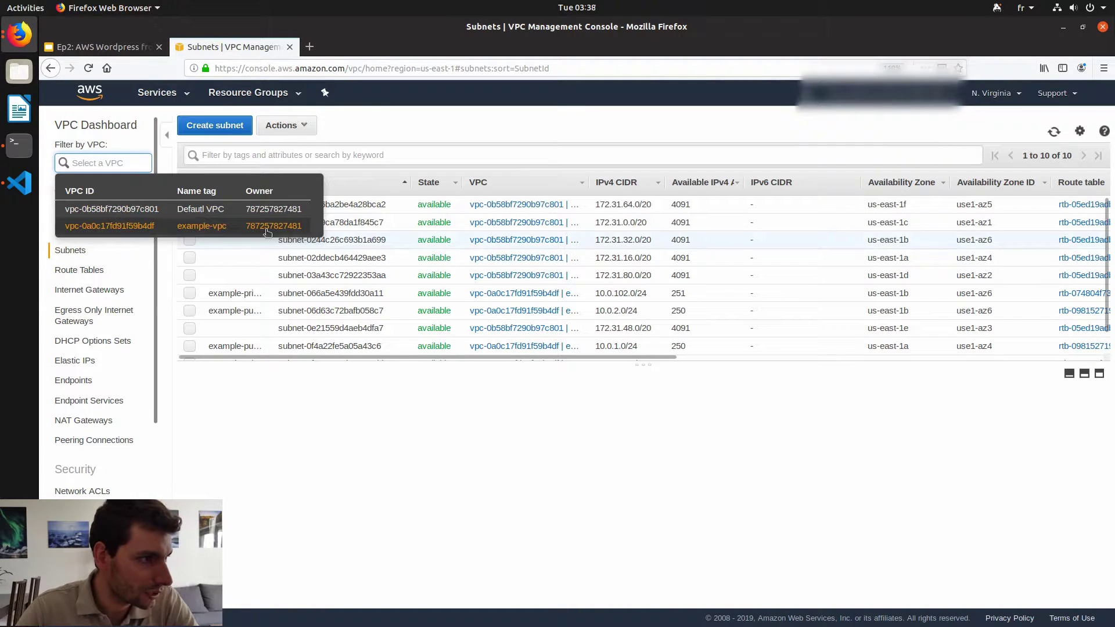
click(223, 228)
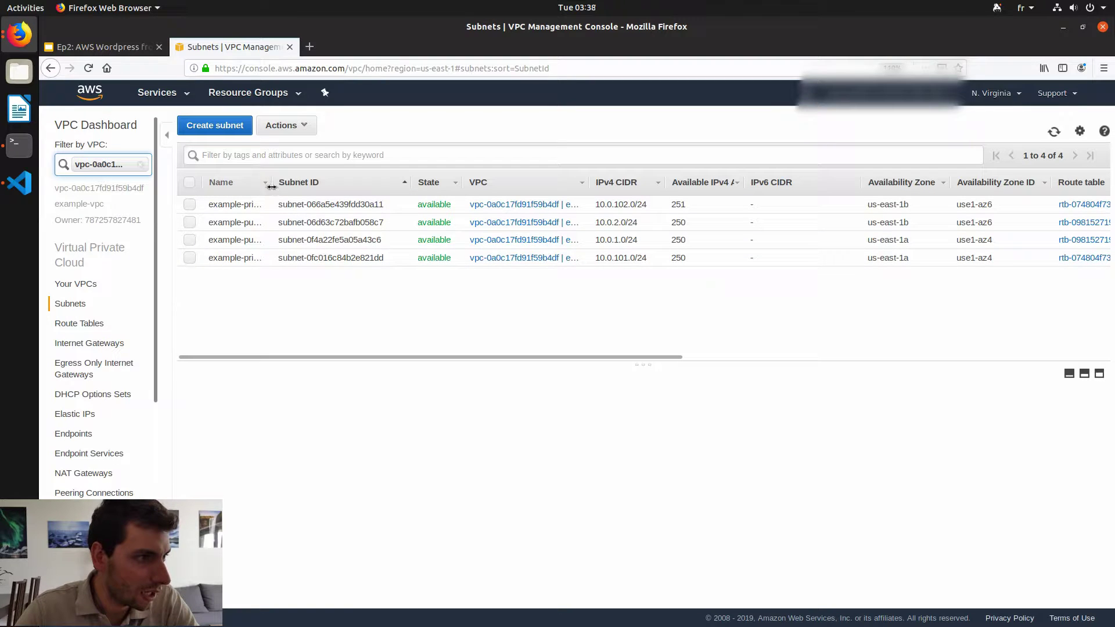
drag(272, 186, 369, 174)
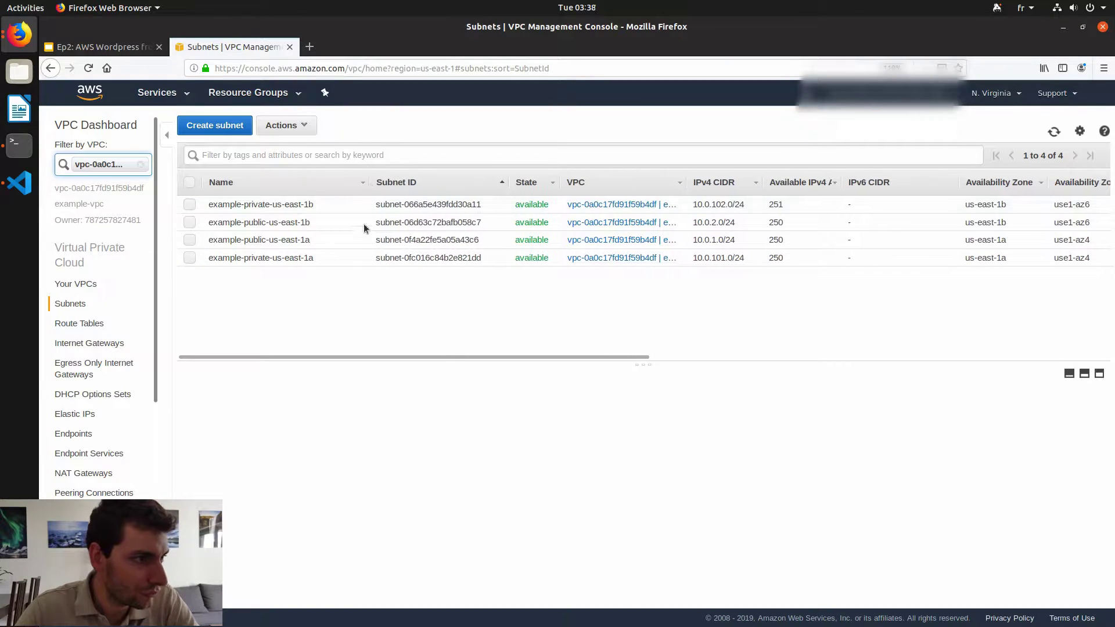
Compare the descriptions of the private and public example-vpc subnets, checking the availability zone of example-public-us-east-1a.
click(285, 205)
click(275, 259)
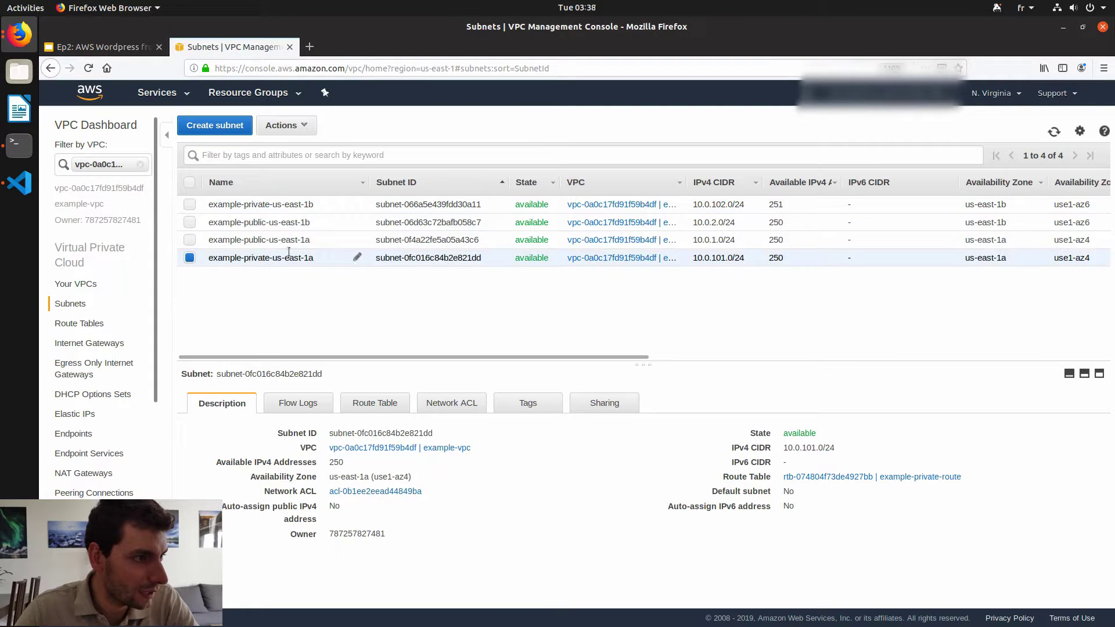
click(292, 243)
click(306, 223)
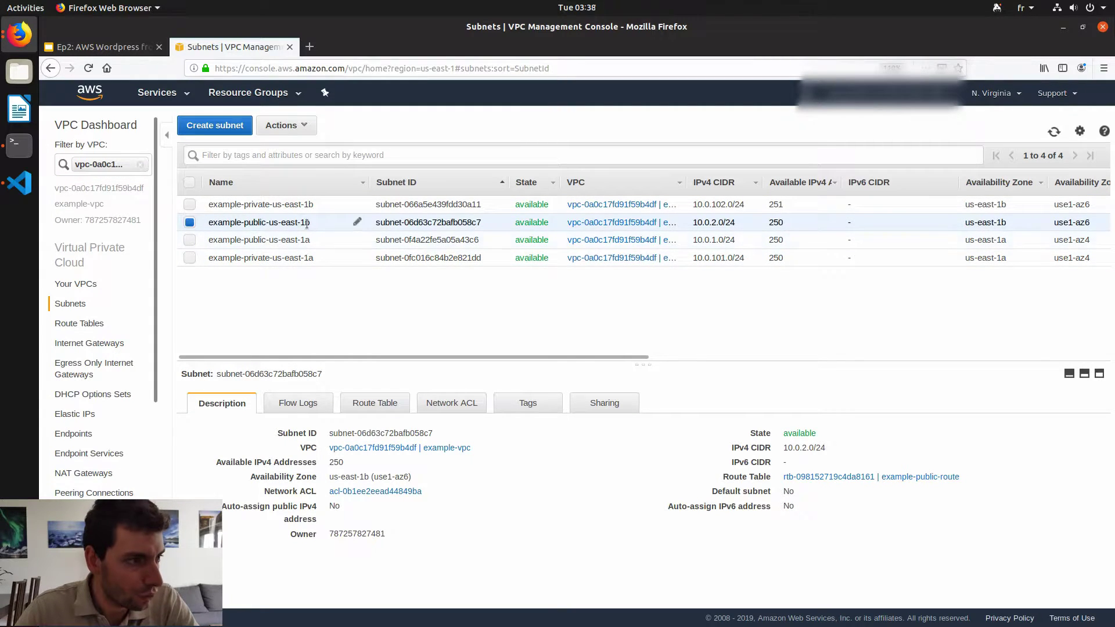
drag(300, 240, 310, 244)
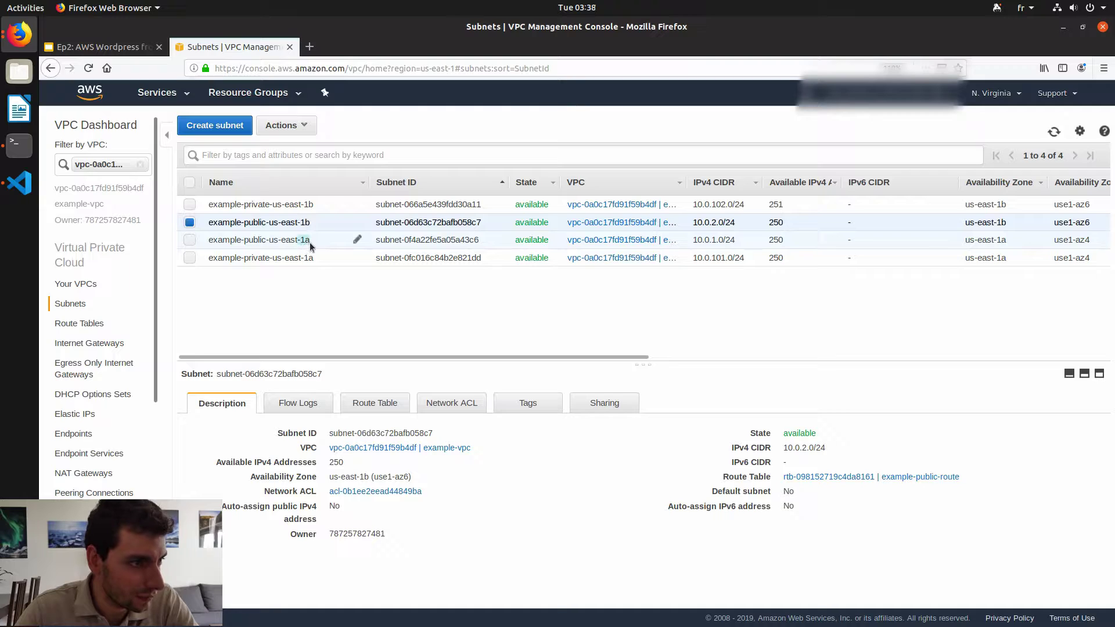
click(202, 243)
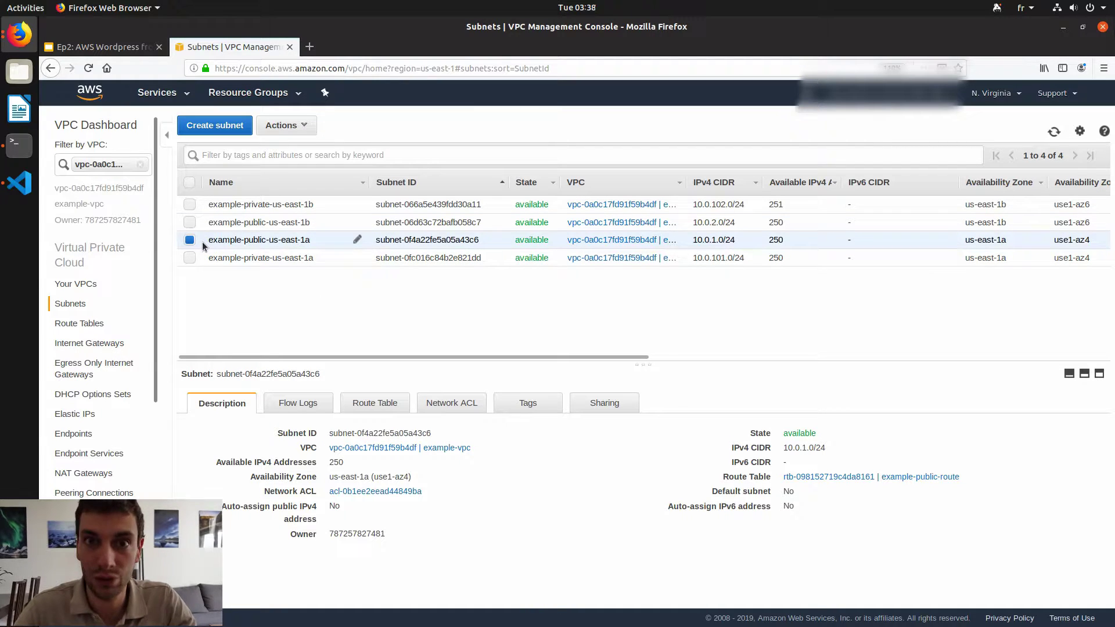
drag(261, 477, 408, 475)
click(299, 233)
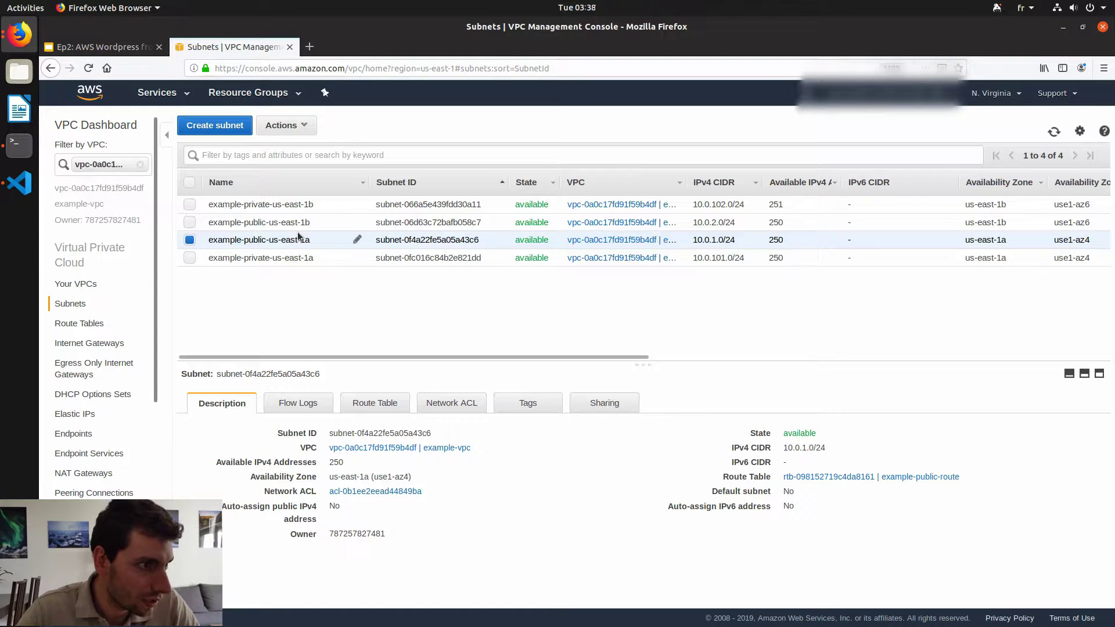
Examine the route tables of the example-public-us-east-1b and example-private-us-east-1a subnets.
click(297, 228)
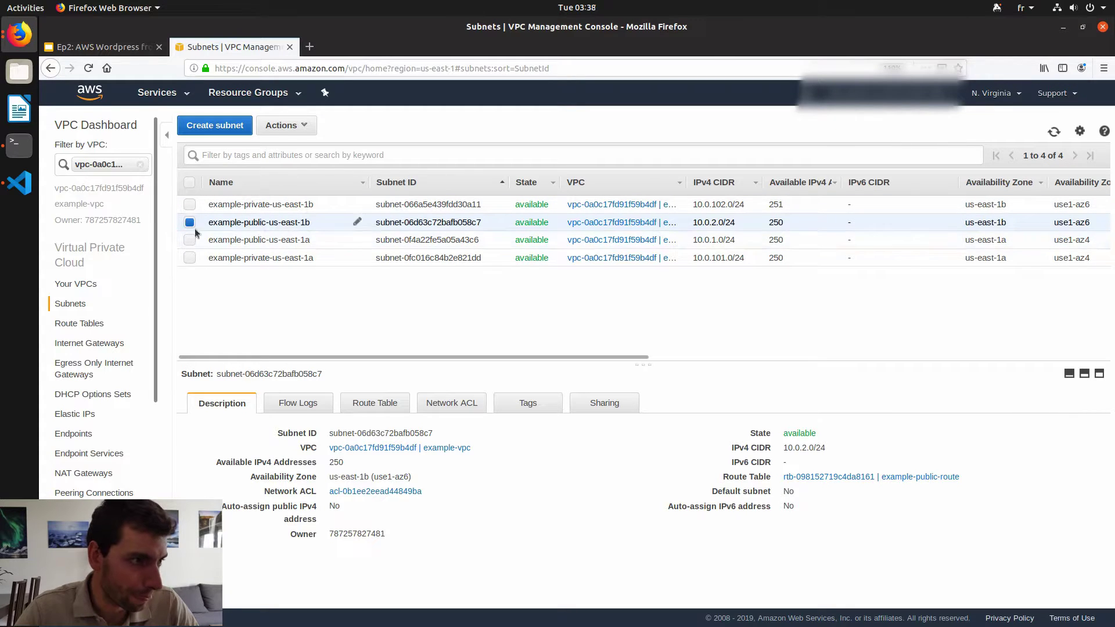
click(381, 403)
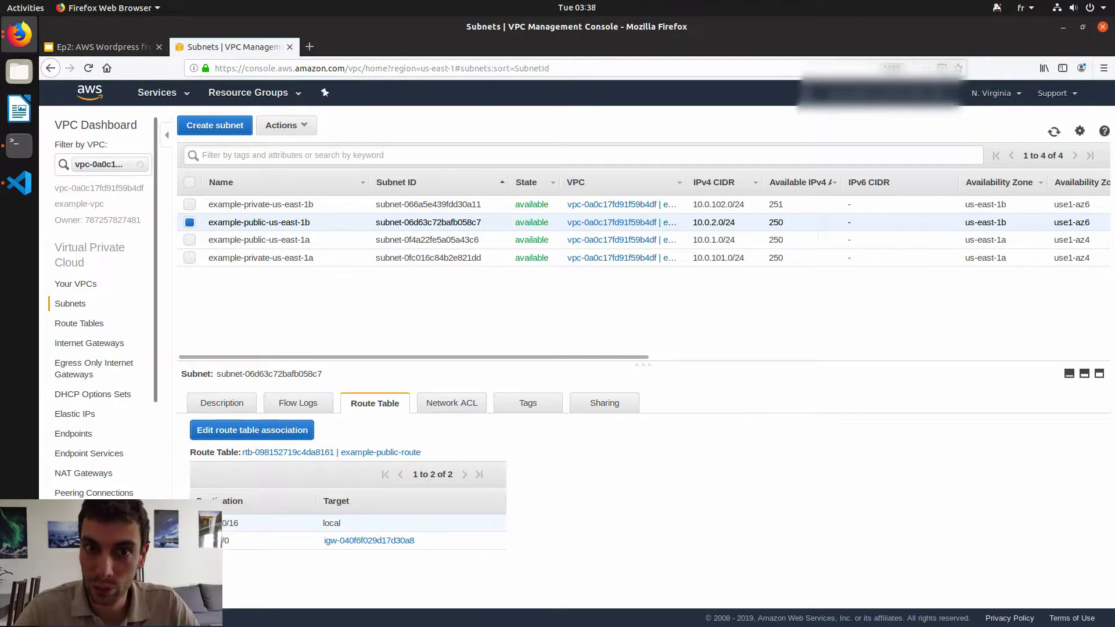
double_click(331, 523)
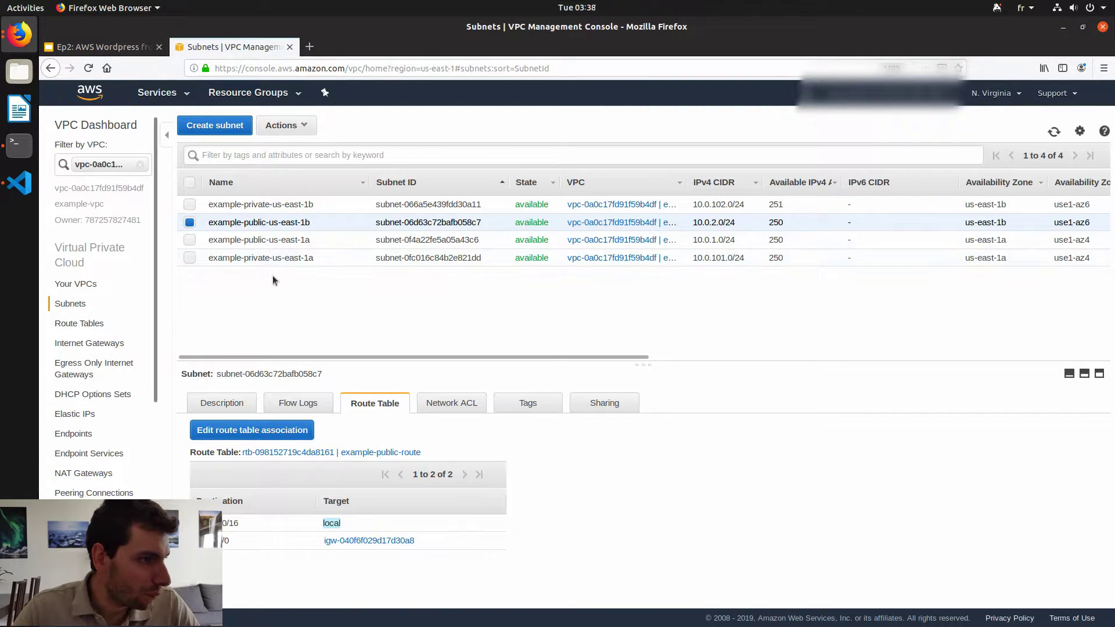
click(269, 261)
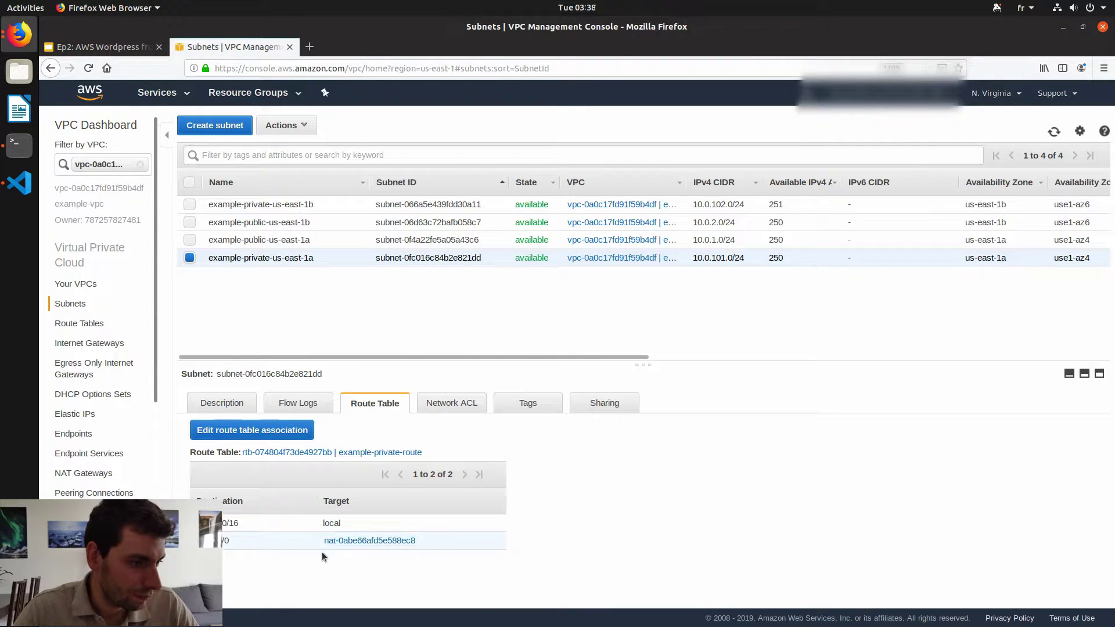
click(221, 403)
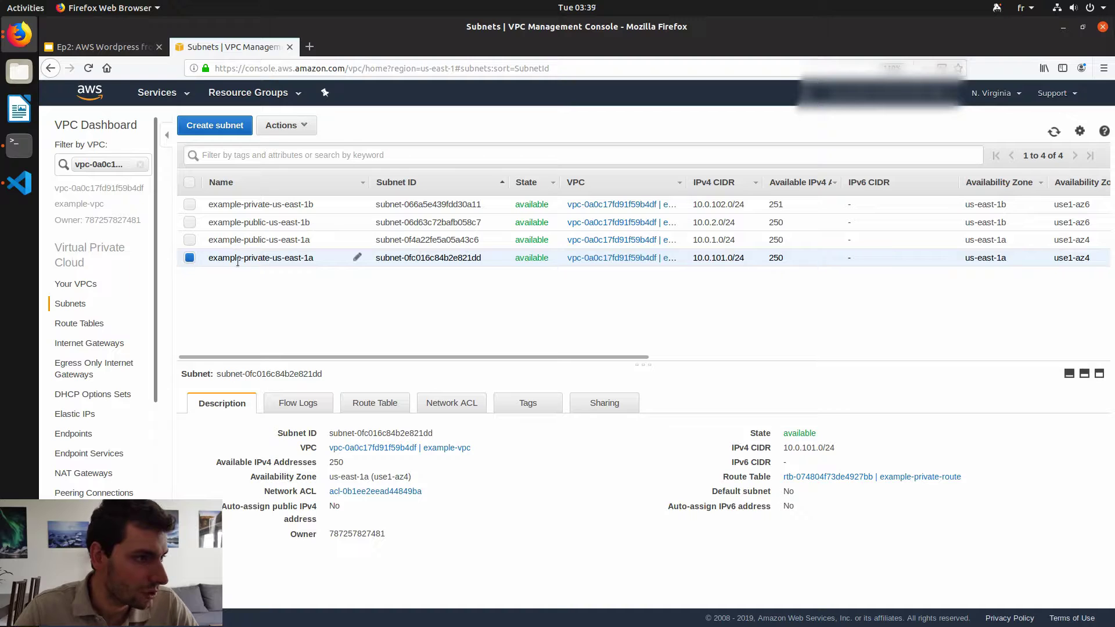
click(374, 403)
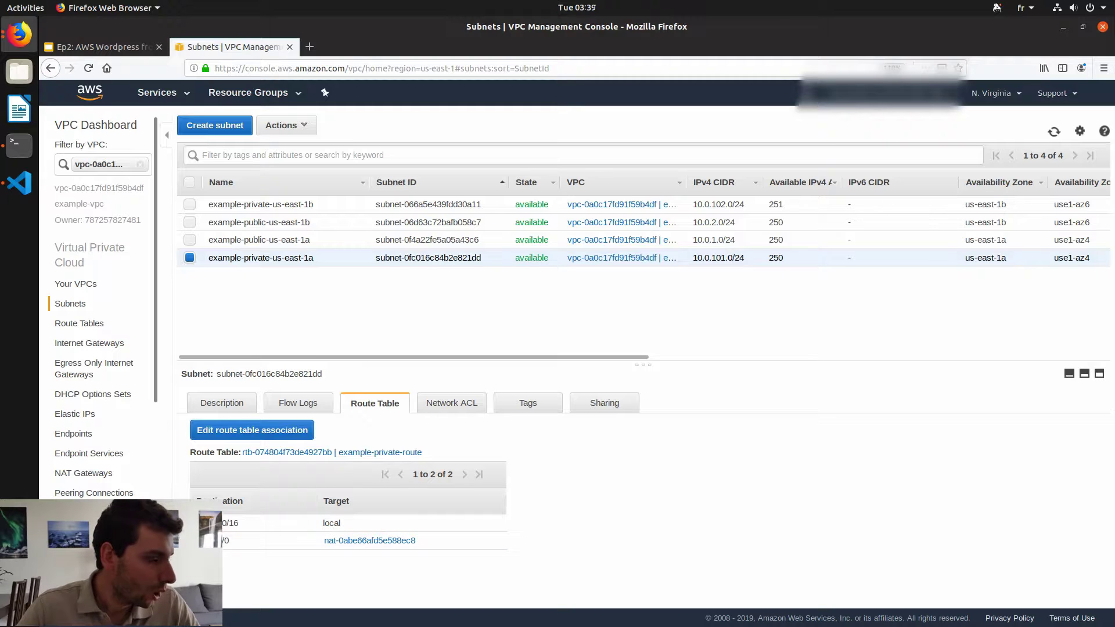
Open the NAT gateways of example-vpc and view the available gateway's details in an enlarged pane.
click(67, 474)
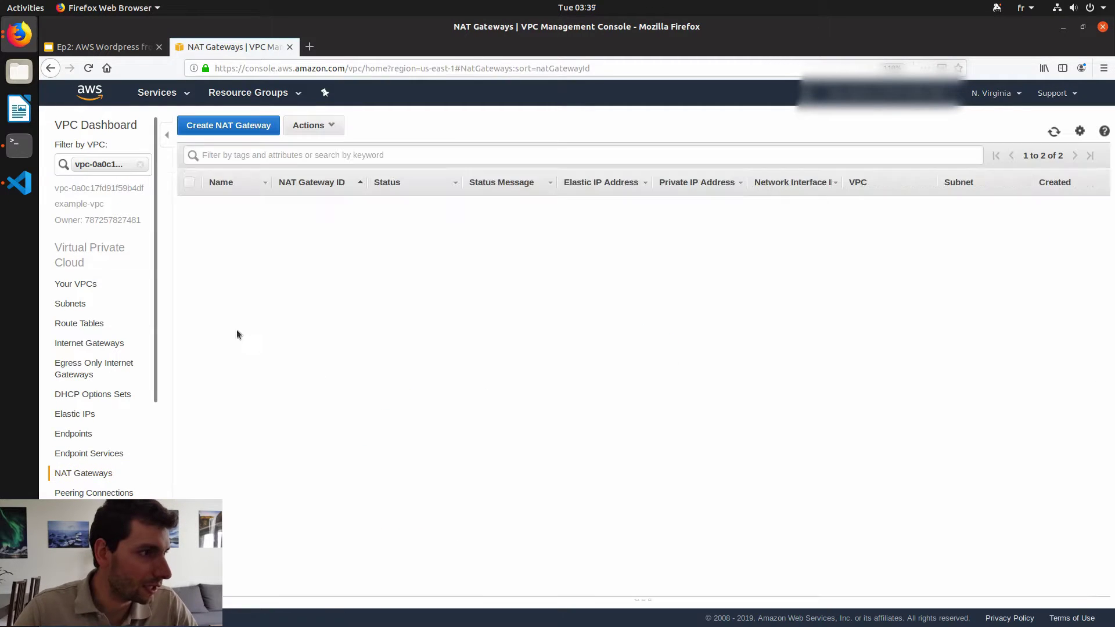
click(266, 203)
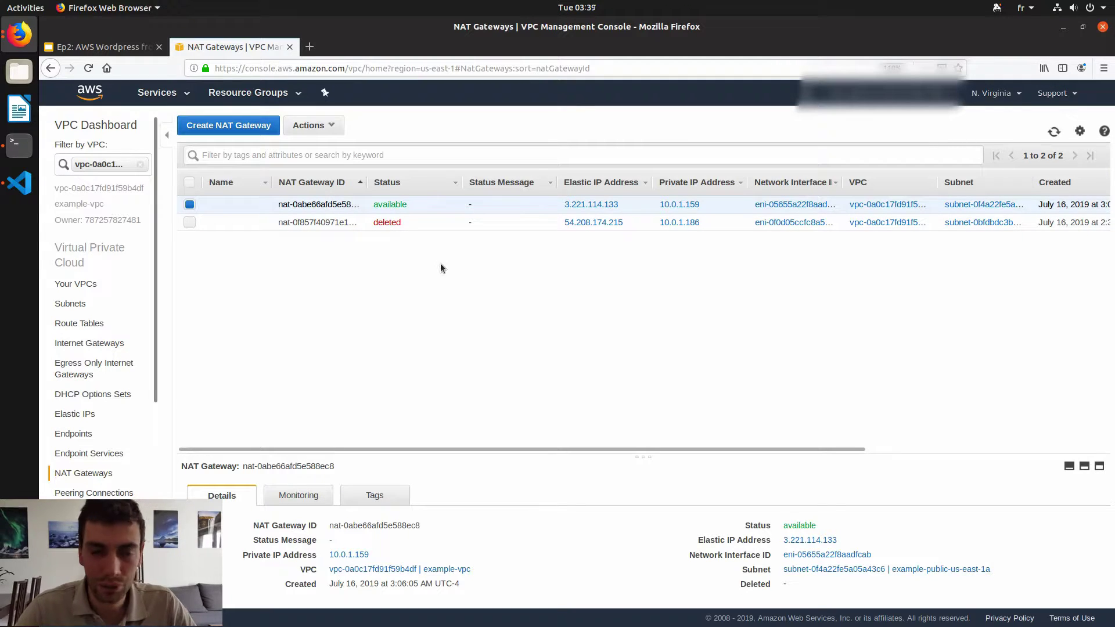
drag(646, 456, 650, 383)
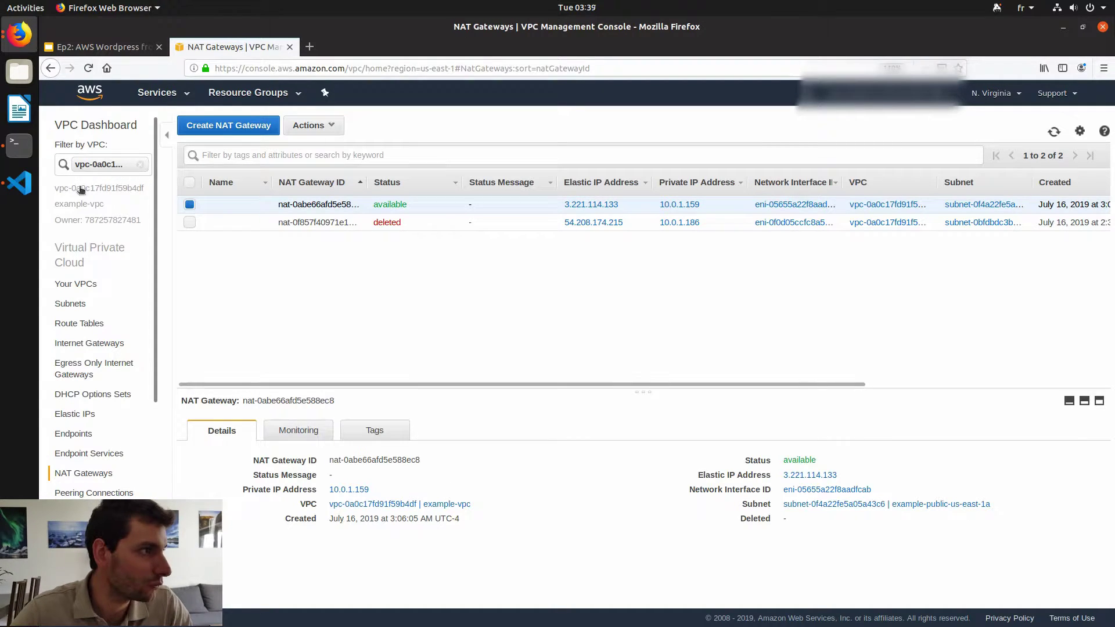
Switch to the Google Slides presentation and go back to the "AWS VPC - Route tables" slide.
click(17, 47)
click(168, 198)
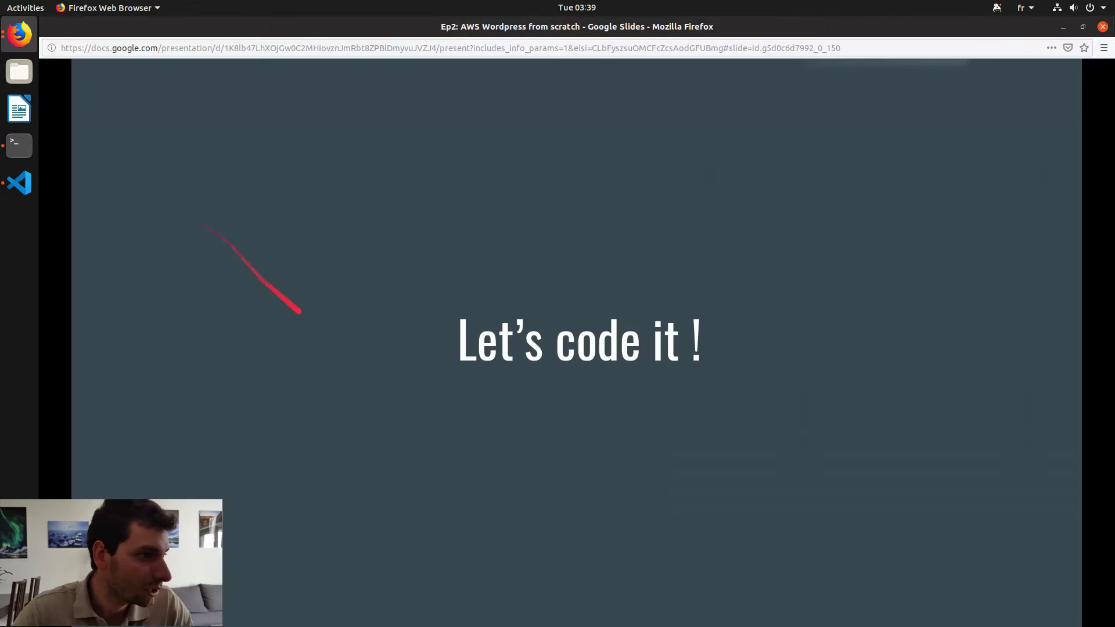
key(Left)
key(Left)
key(Left)
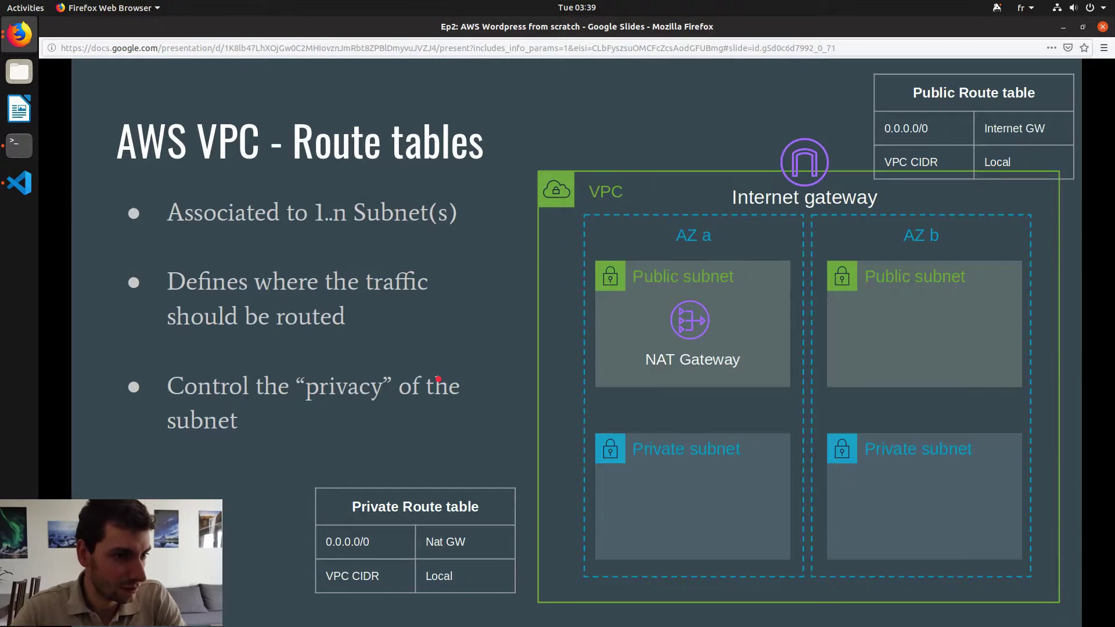